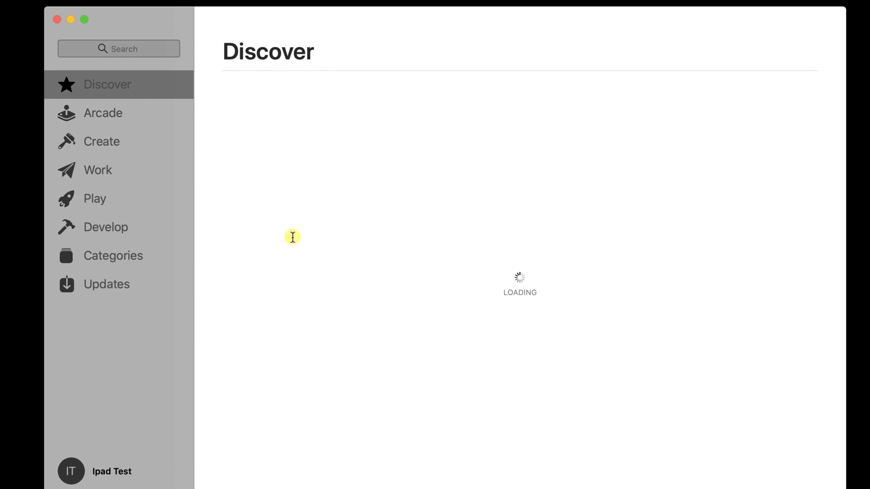
Search the App Store for 'slack' and install the Slack app.
{"action": "left_click", "coordinate": [230, 65]}
{"action": "type", "text": "slac"}
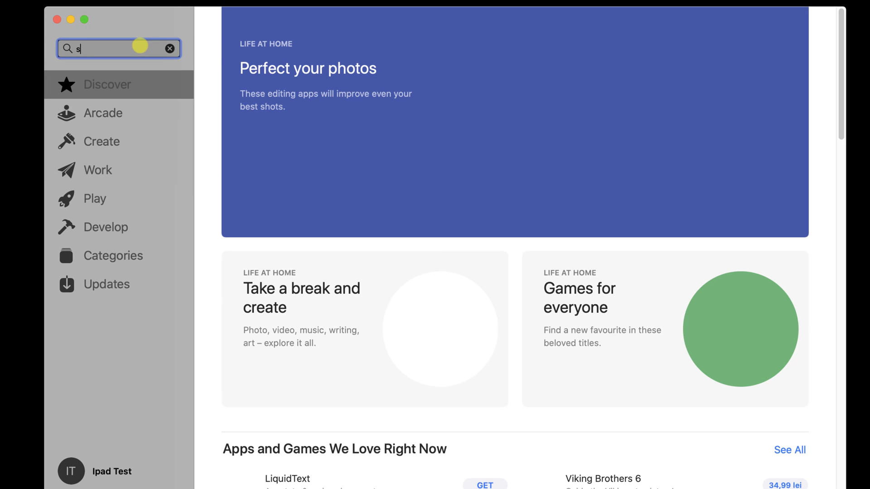
{"action": "type", "text": "k"}
{"action": "key", "text": "Return"}
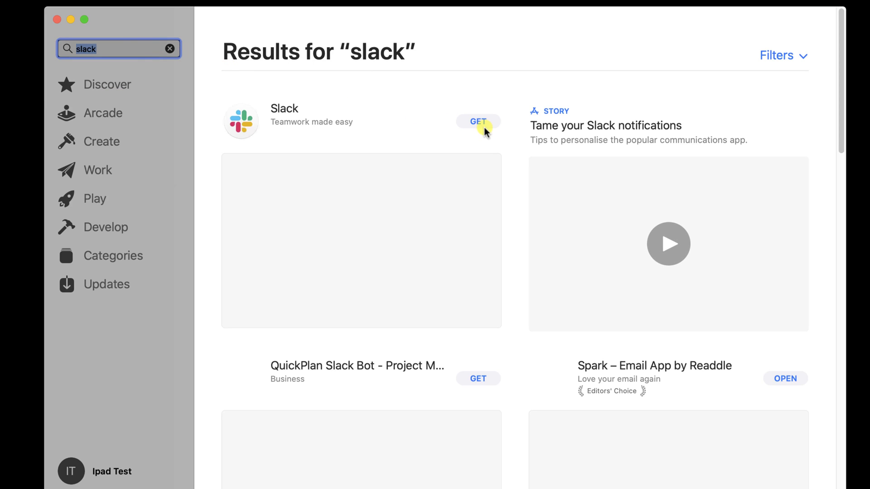
{"action": "left_click", "coordinate": [483, 127]}
{"action": "left_click", "coordinate": [484, 123]}
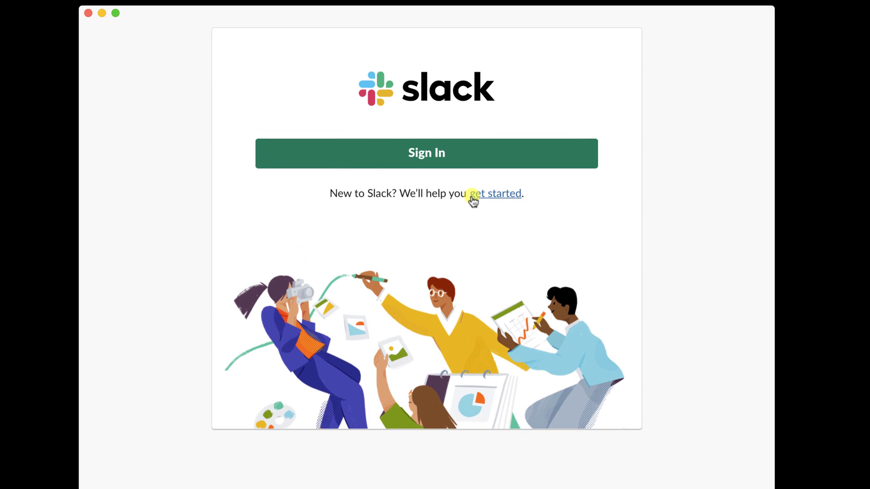
Choose to get started as a new Slack user, opening the Get Started page in the browser.
{"action": "left_click", "coordinate": [471, 196]}
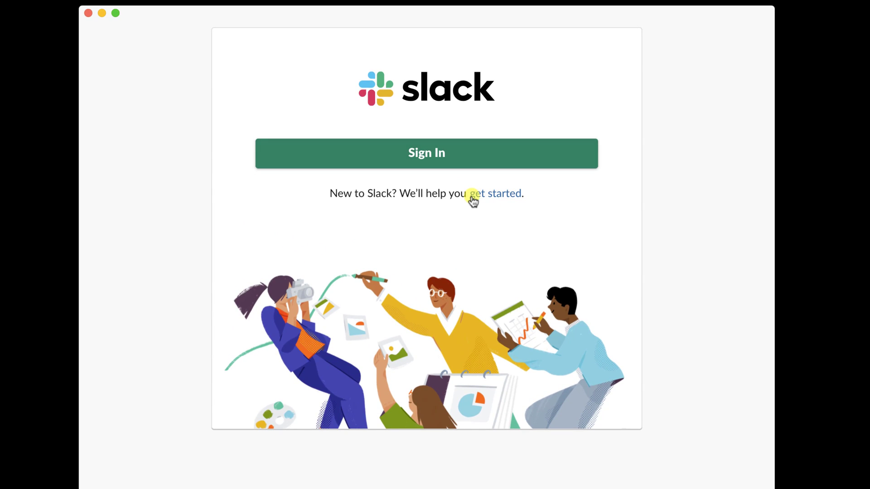
{"action": "left_click", "coordinate": [478, 197]}
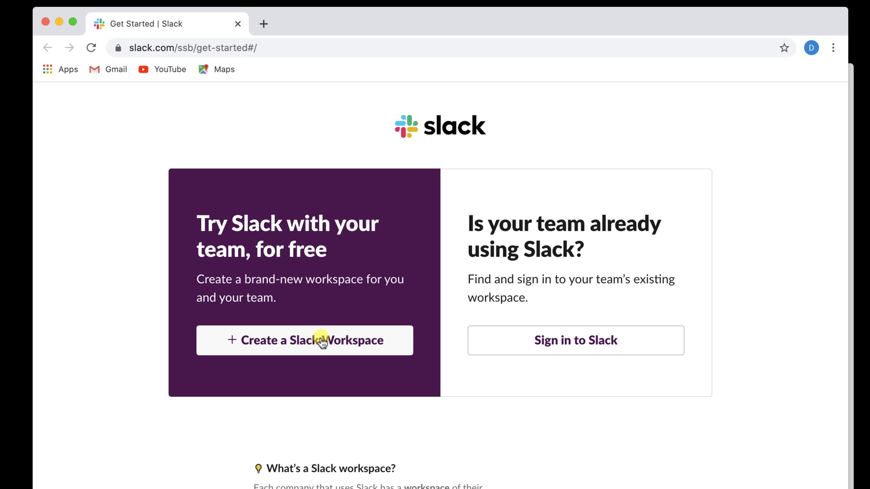
Start a new Slack workspace, enter your email address, opt in to tips, and submit.
{"action": "left_click", "coordinate": [322, 341]}
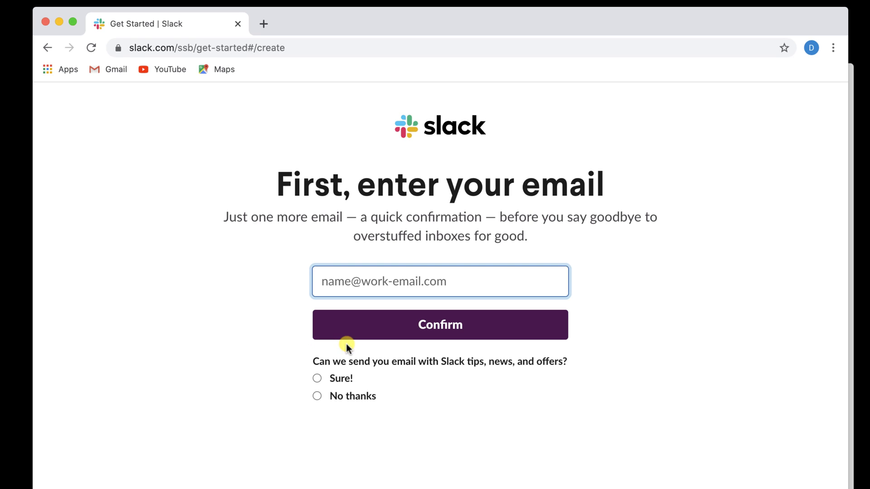
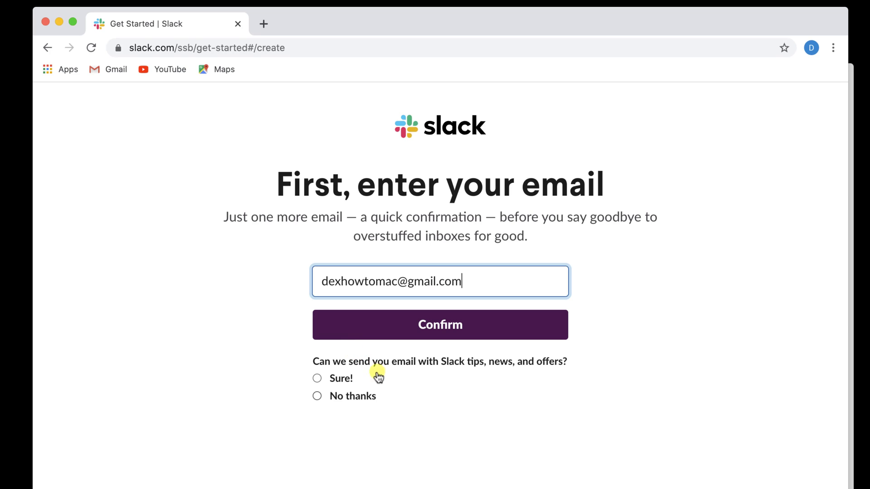
{"action": "left_click", "coordinate": [335, 378]}
{"action": "left_click", "coordinate": [460, 324]}
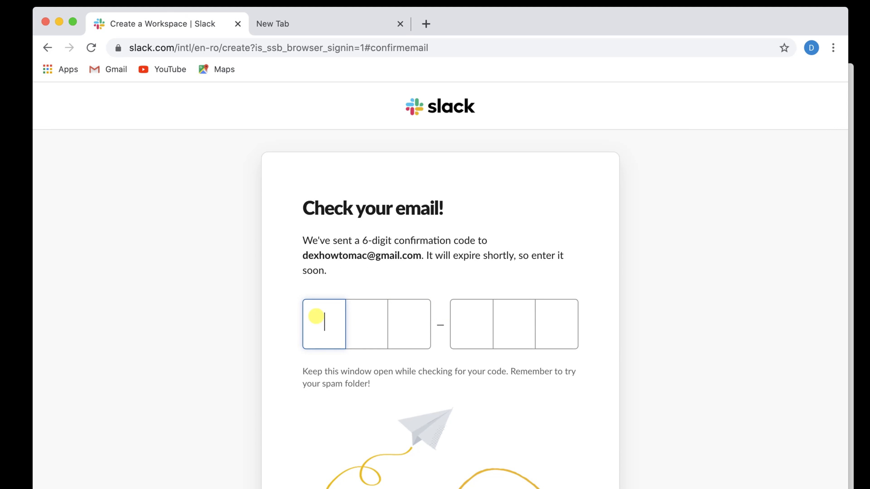
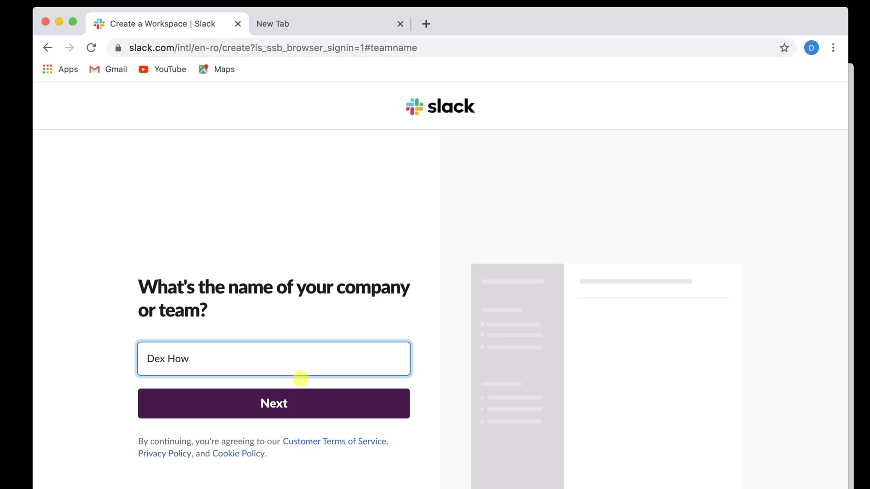
Enter the emailed 6-digit confirmation code and name the workspace 'Dex How To Mac'.
{"action": "left_click", "coordinate": [305, 405]}
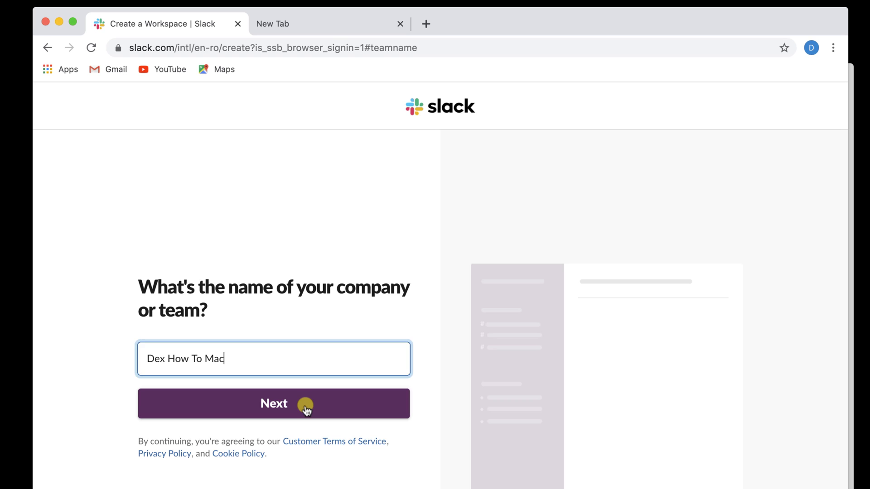
{"action": "left_click", "coordinate": [305, 406]}
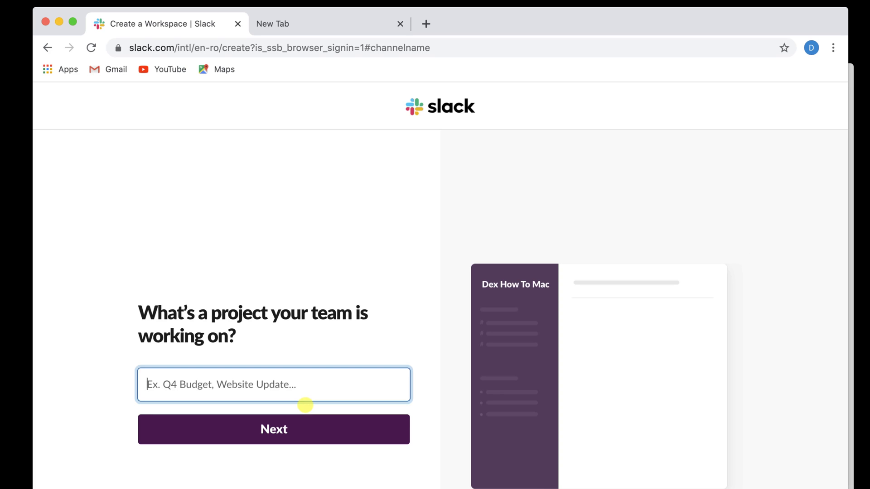
Enter 'Sites' as the team's project and skip inviting teammates.
{"action": "type", "text": "Sites"}
{"action": "left_click", "coordinate": [299, 427]}
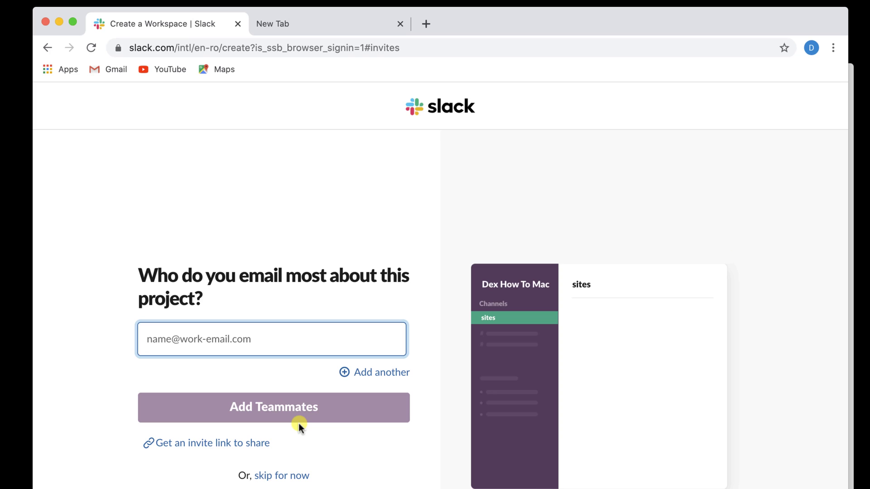
{"action": "left_click", "coordinate": [286, 476]}
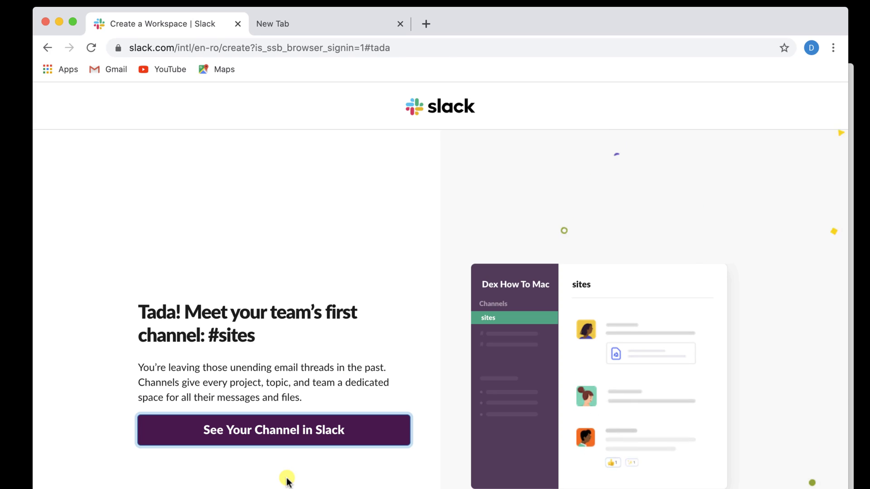
Open the new #sites channel in Slack from the browser page.
{"action": "left_click", "coordinate": [296, 430]}
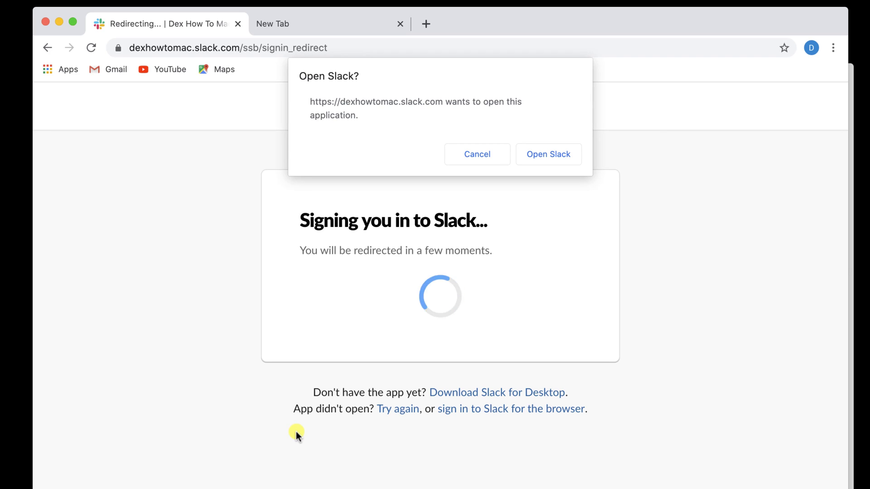
Allow the browser to hand off to the Slack desktop app.
{"action": "left_click", "coordinate": [562, 149]}
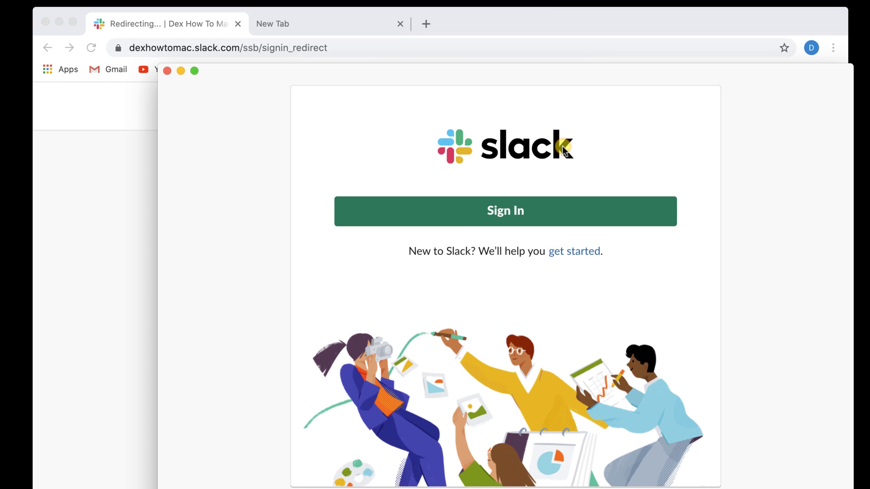